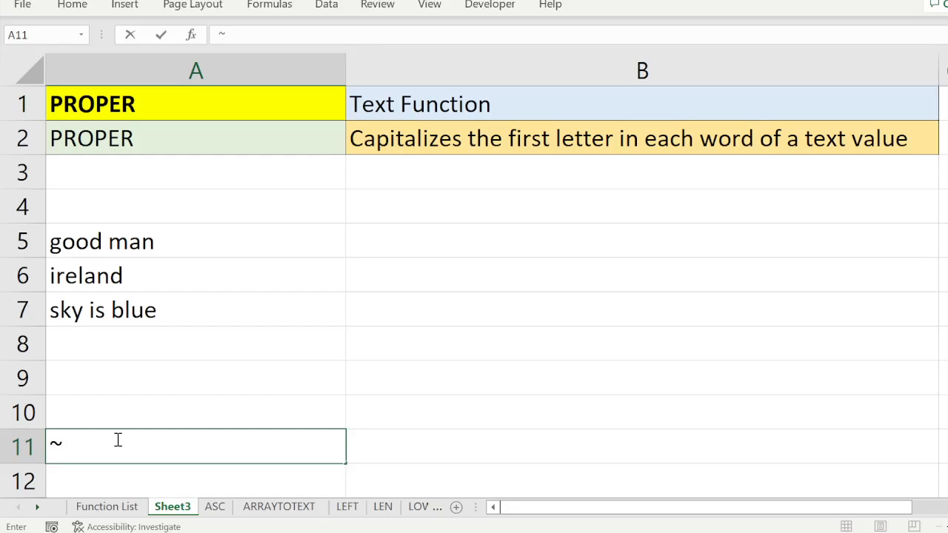
Discard the stray tilde in cell A11 and enter the formula =proper(A5) in cell B5.
key("BackSpace")
left_click(220, 237)
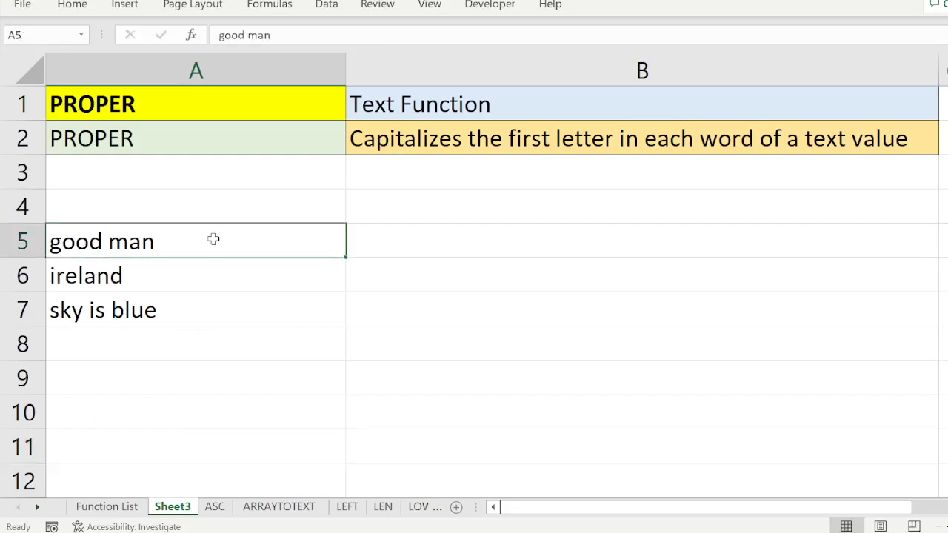
left_click(375, 248)
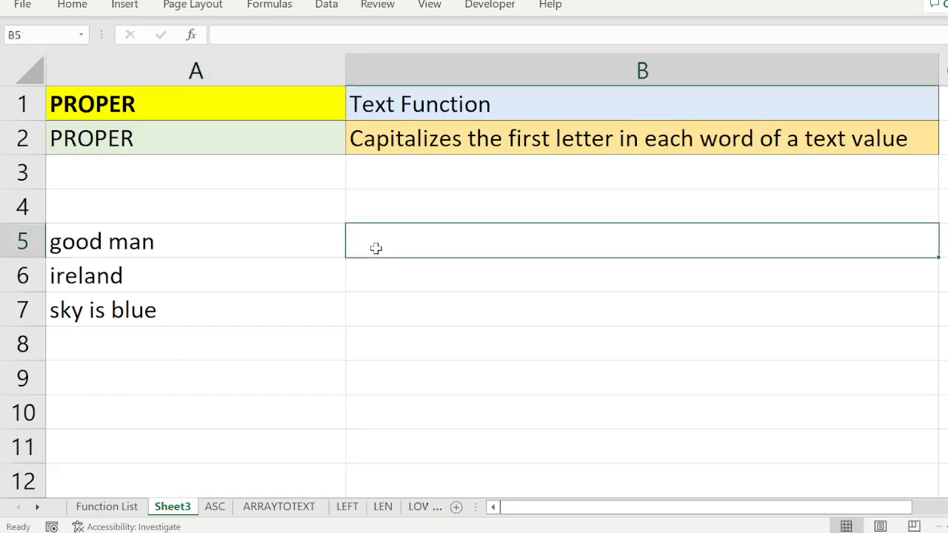
type("=proper")
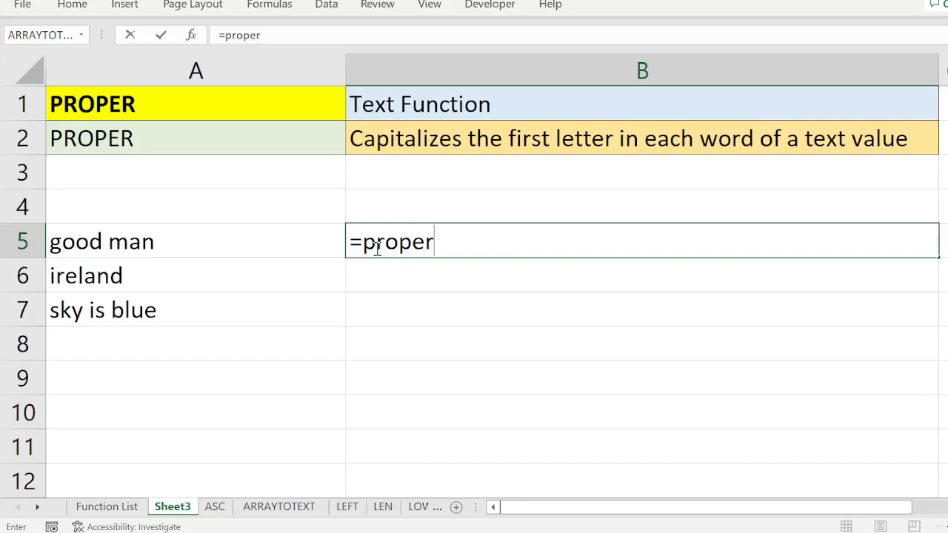
type("(")
left_click(120, 242)
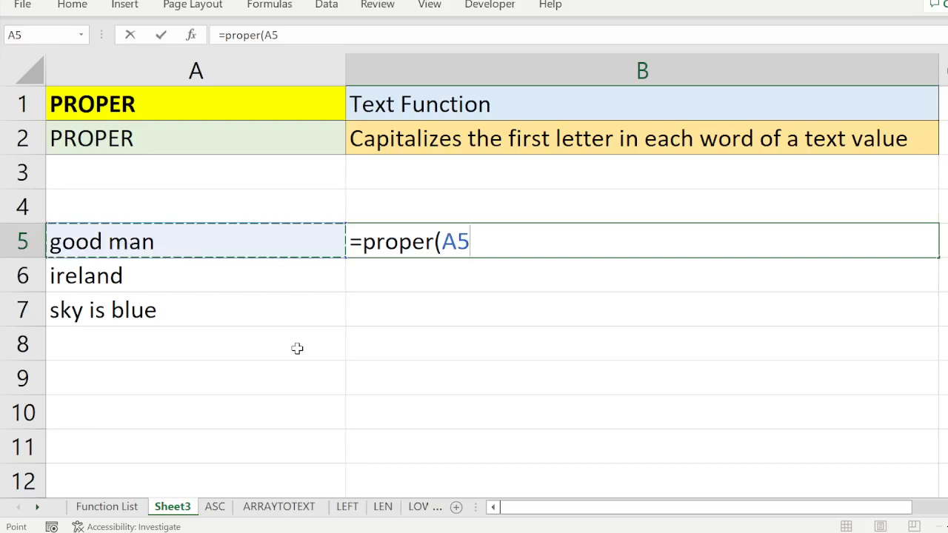
type(")")
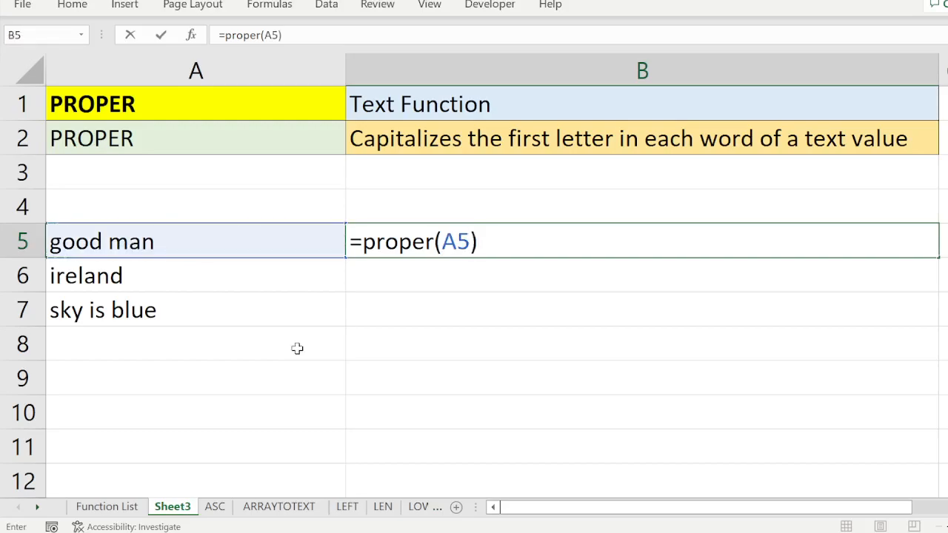
key("Return")
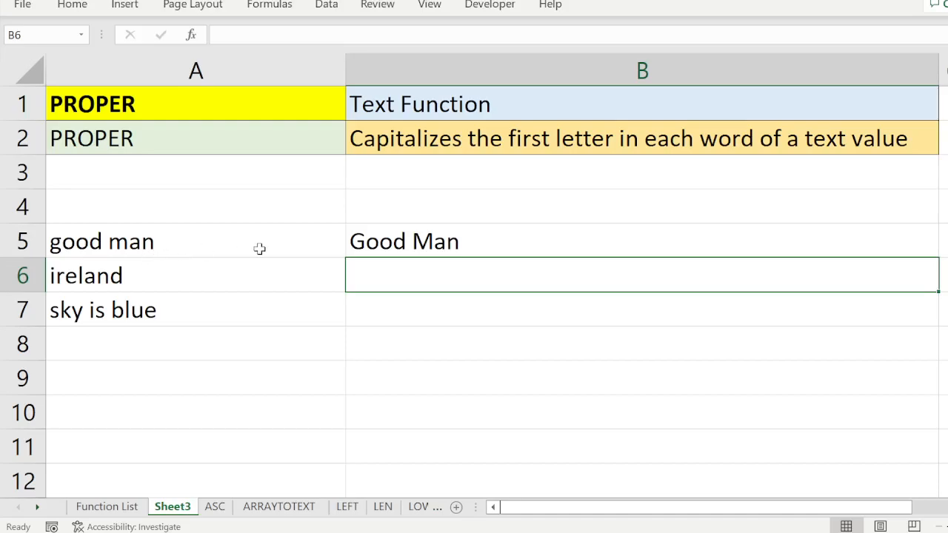
Enter the formula =proper(A6) in cell B6 to capitalize the word "ireland".
type("=")
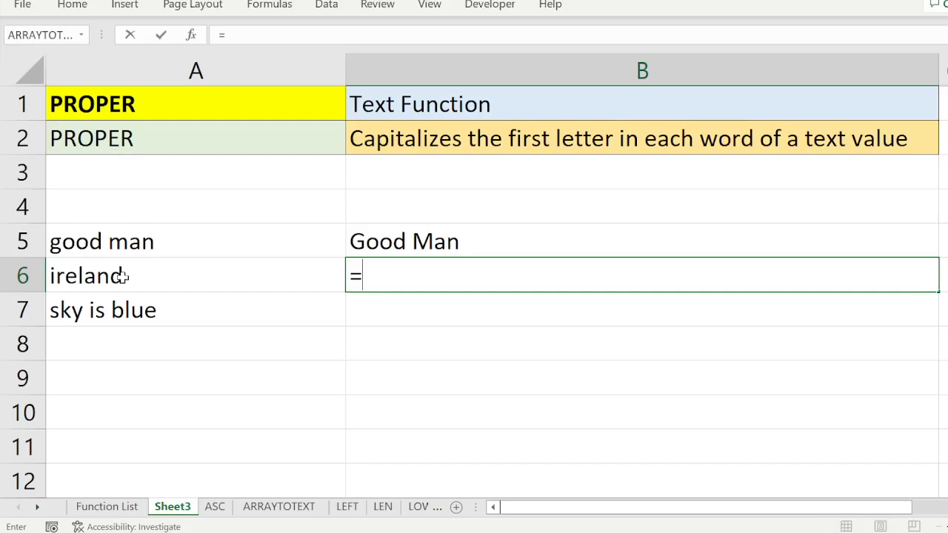
left_click(123, 276)
key("BackSpace")
key("BackSpace")
type("proper")
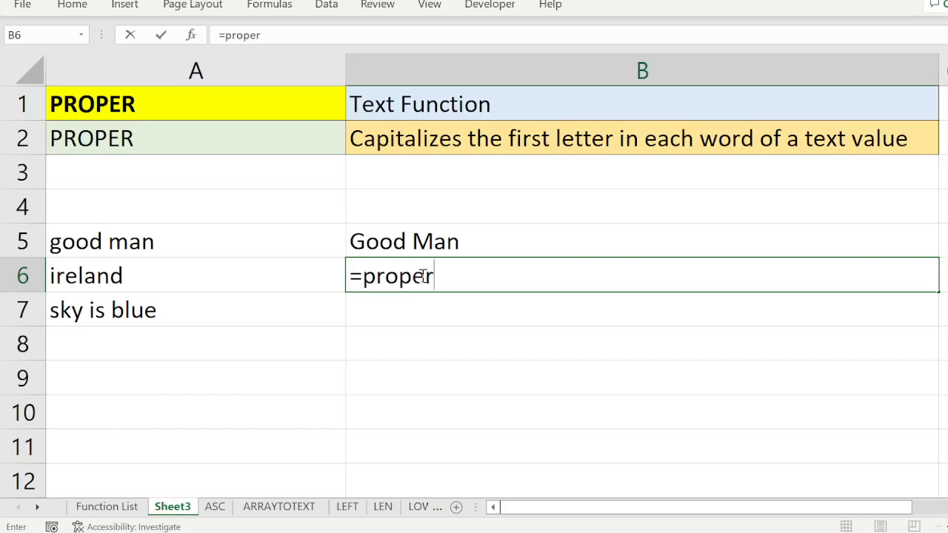
type("(")
left_click(260, 286)
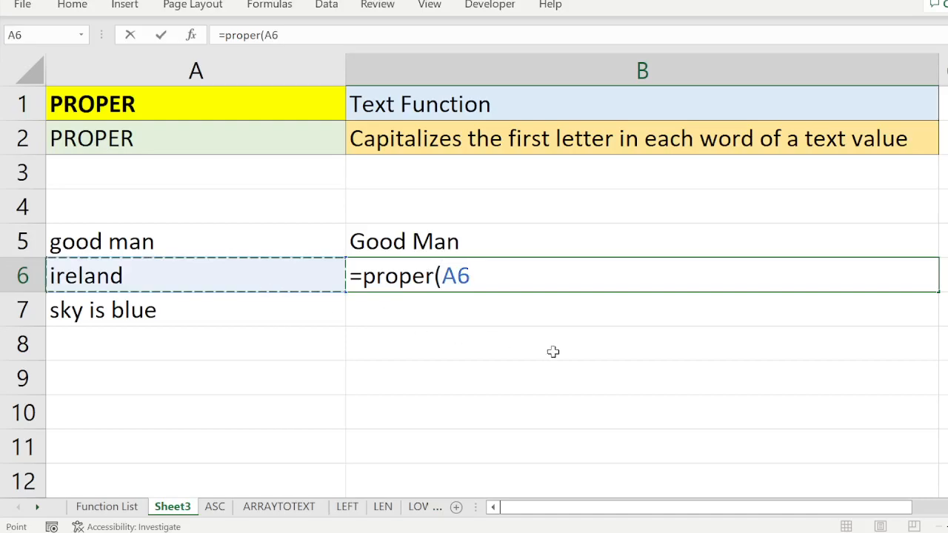
type(")")
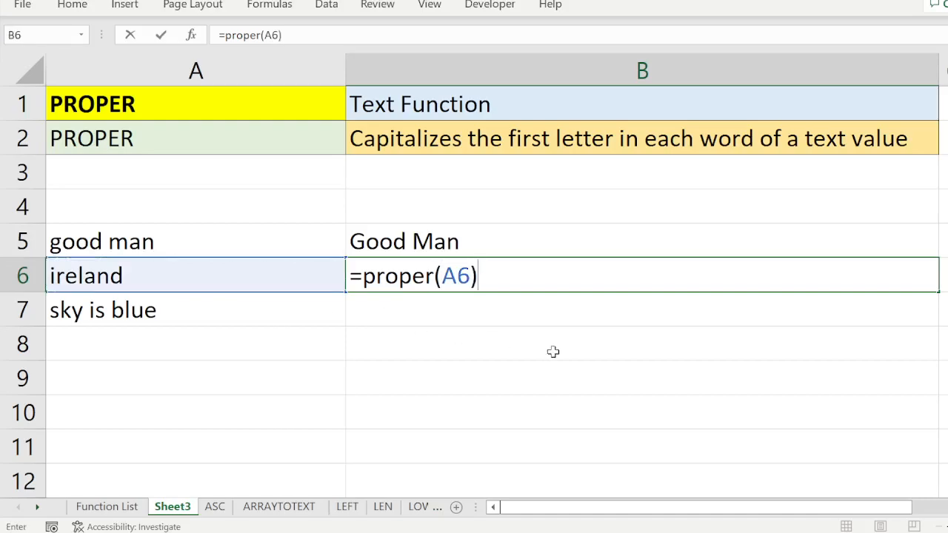
key("Return")
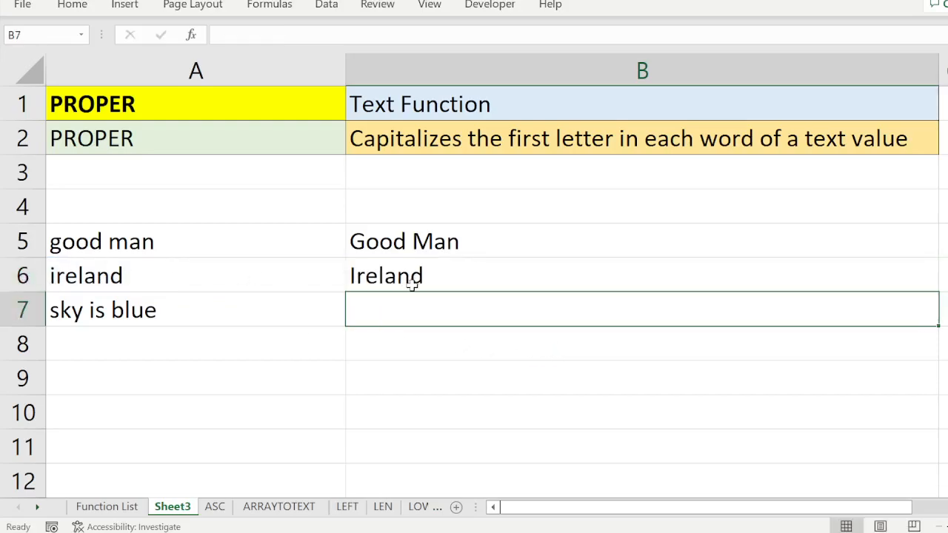
Enter the formula =proper(A7) in cell B7 to capitalize each word of "sky is blue".
type("=")
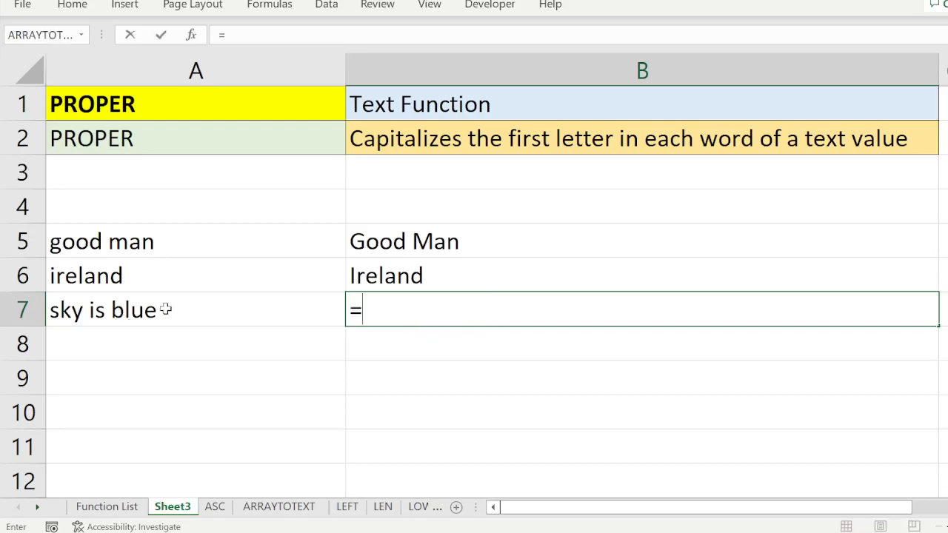
type("pro")
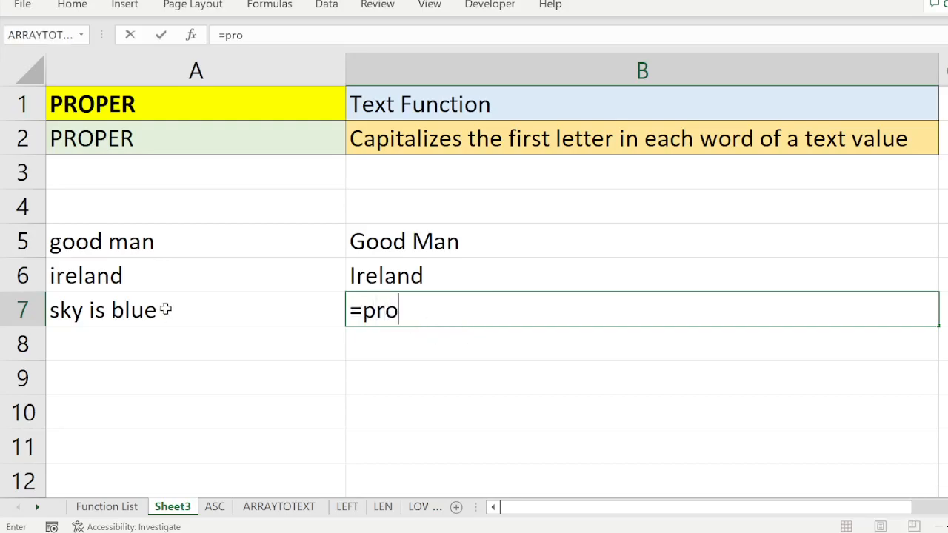
type("per(")
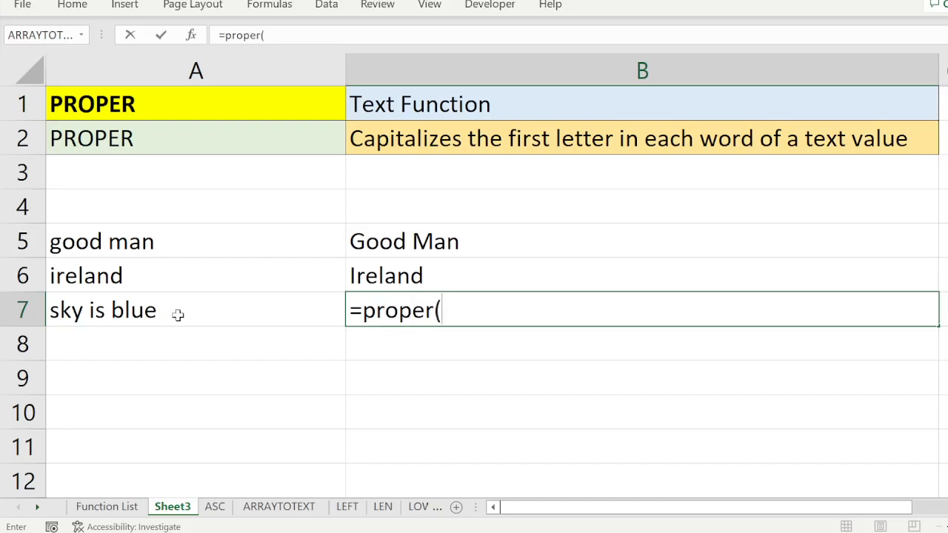
left_click(183, 313)
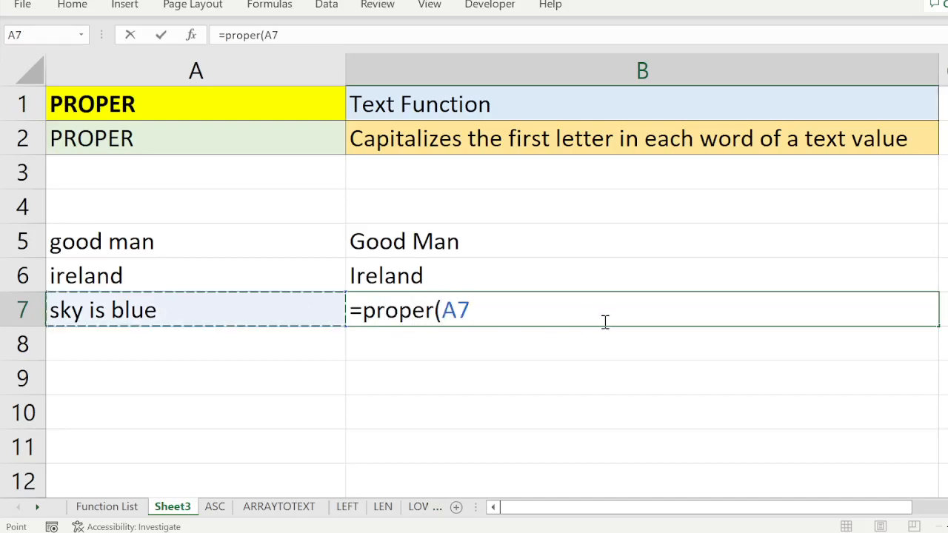
type(")")
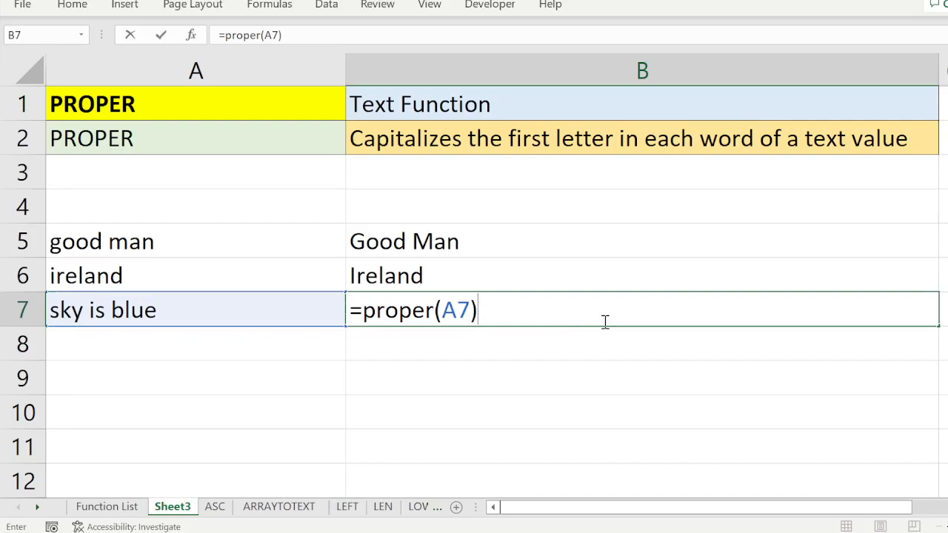
key("Return")
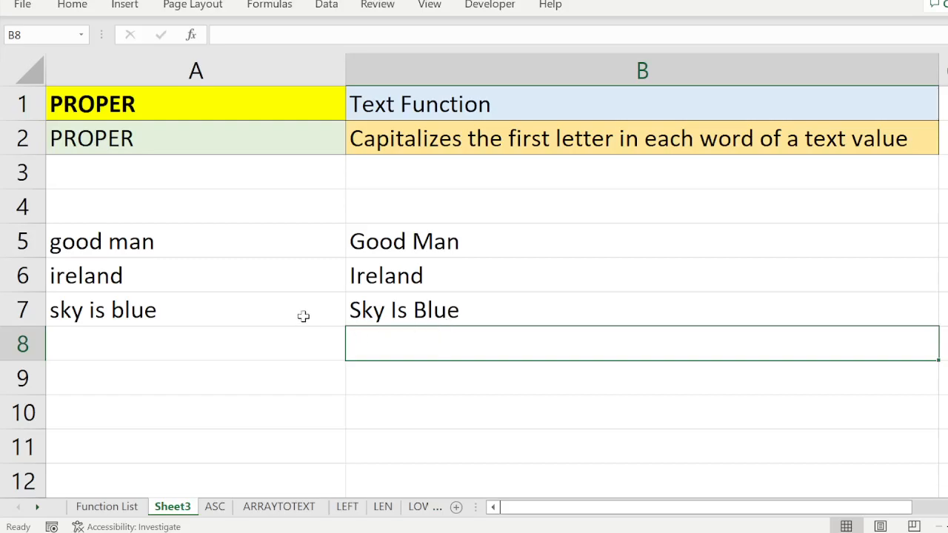
Enter the all-caps sample text "GOOD BOY" in cell A8, below "sky is blue".
left_click(193, 343)
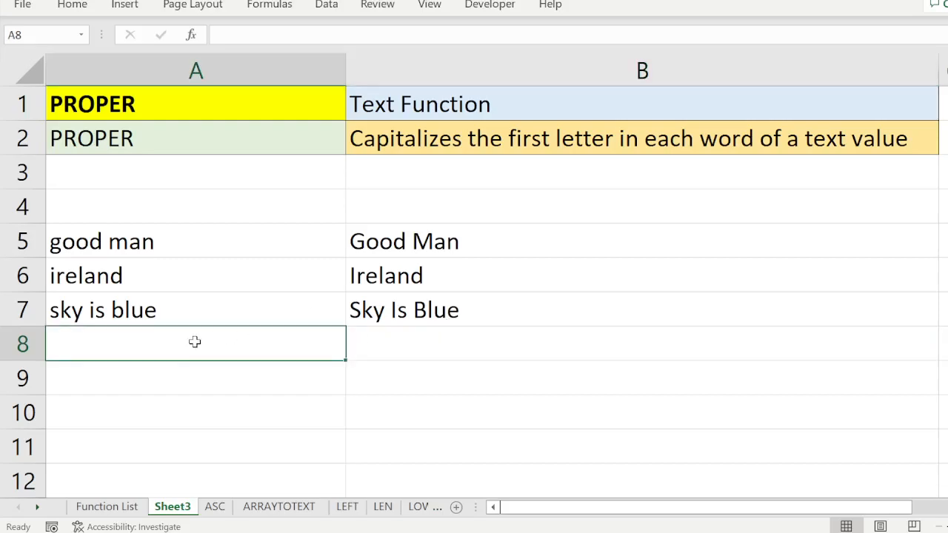
type("G")
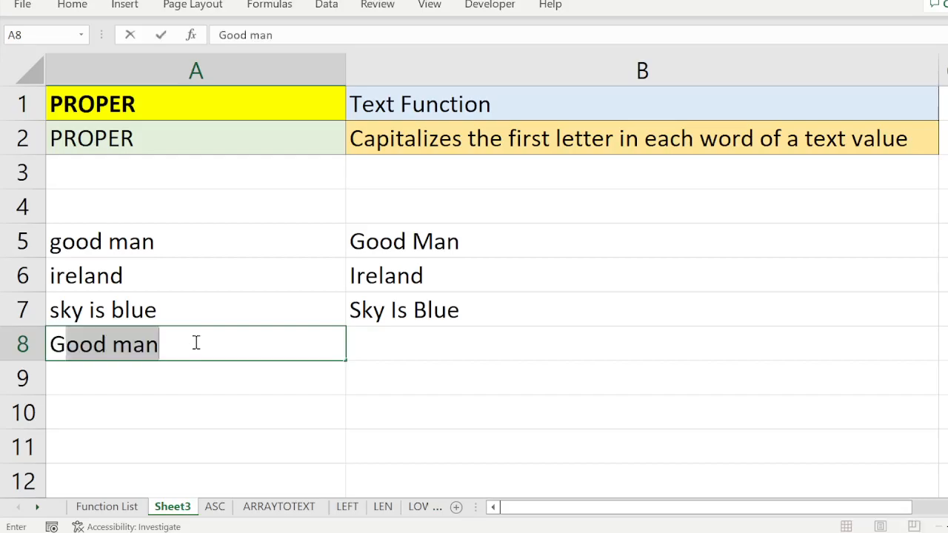
type("OO")
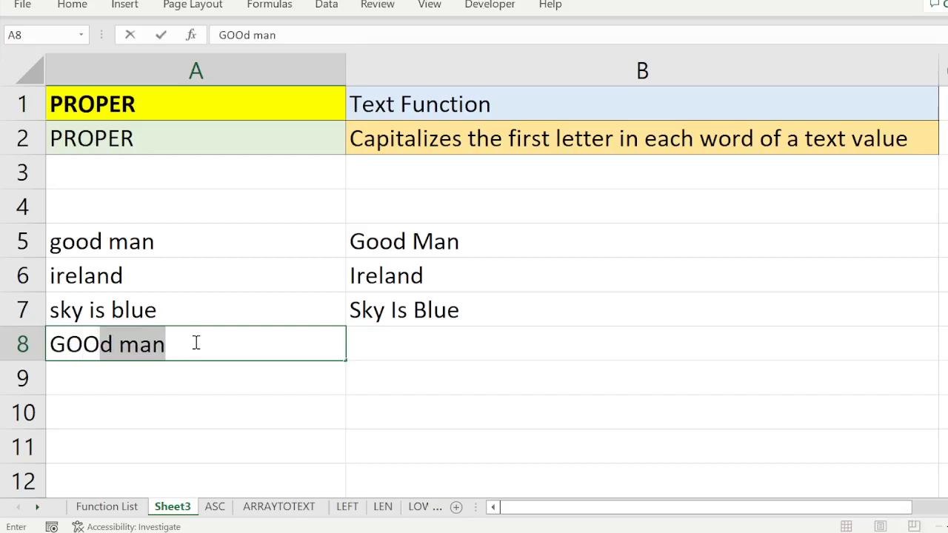
type("D")
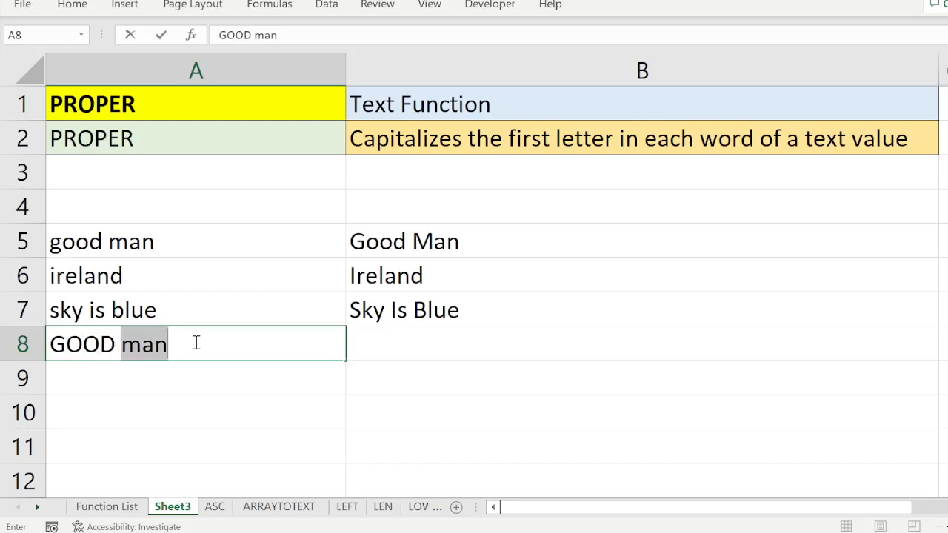
type(" BOY")
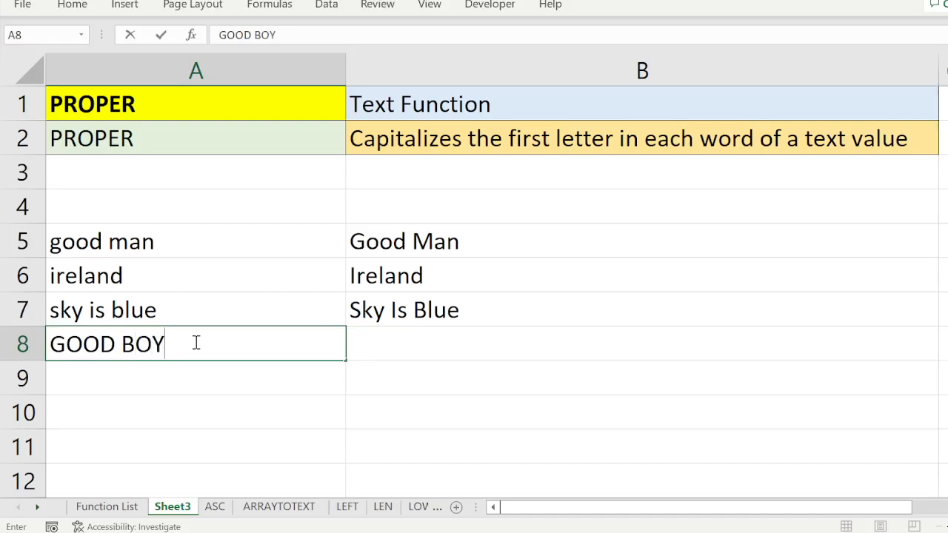
Enter the formula =proper(A8) in cell B8 to convert the all-caps text to proper case.
left_click(366, 340)
type("=")
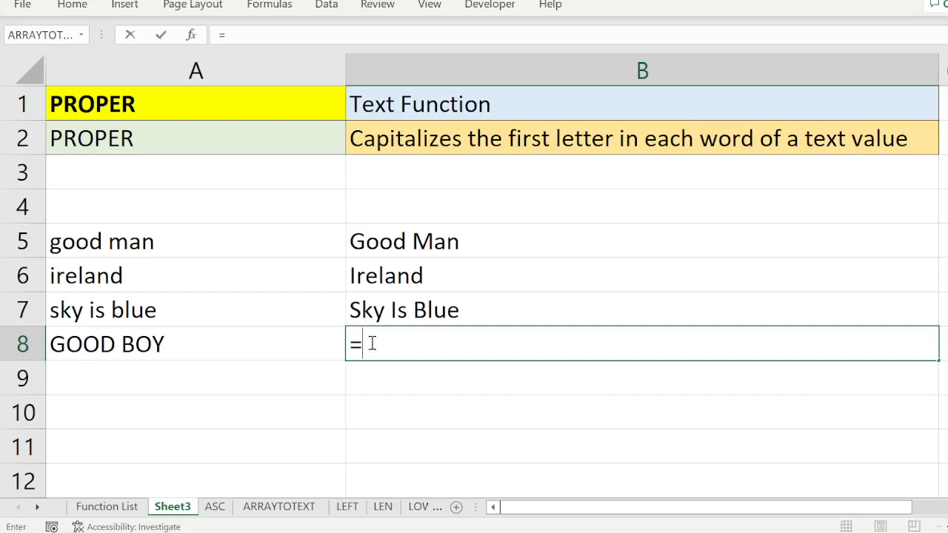
type("proper(")
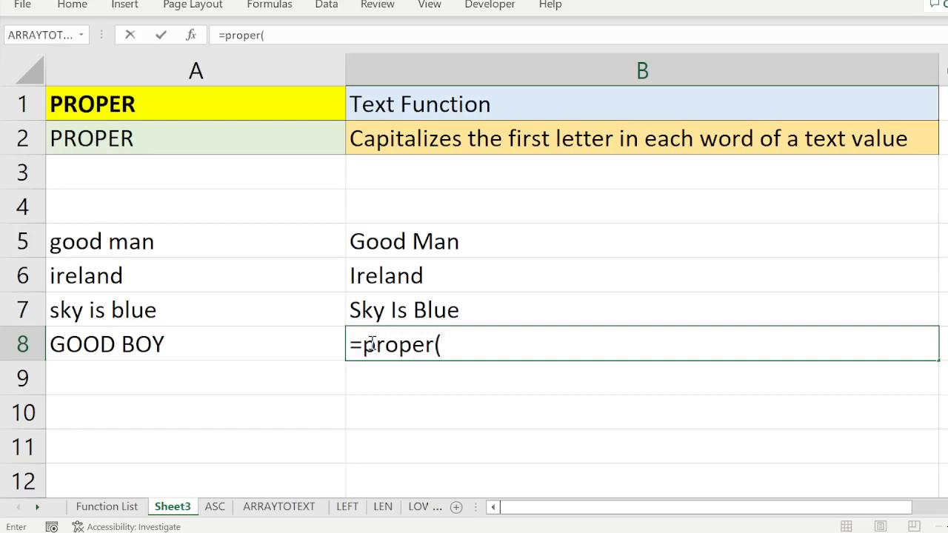
left_click(159, 344)
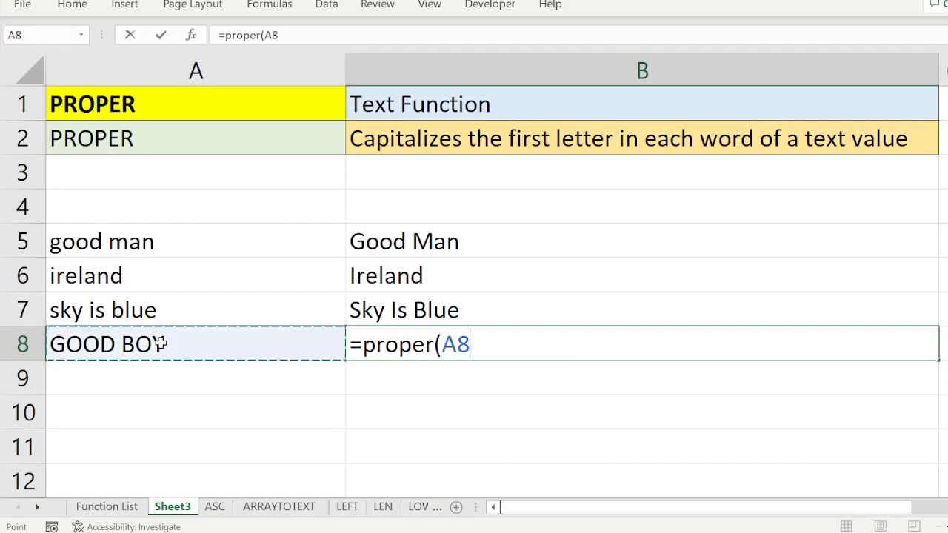
type(")")
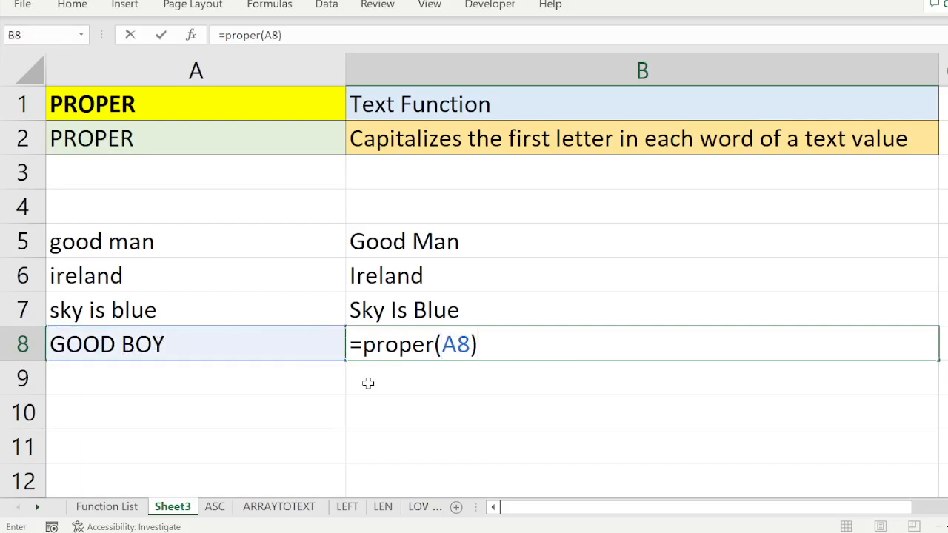
key("Return")
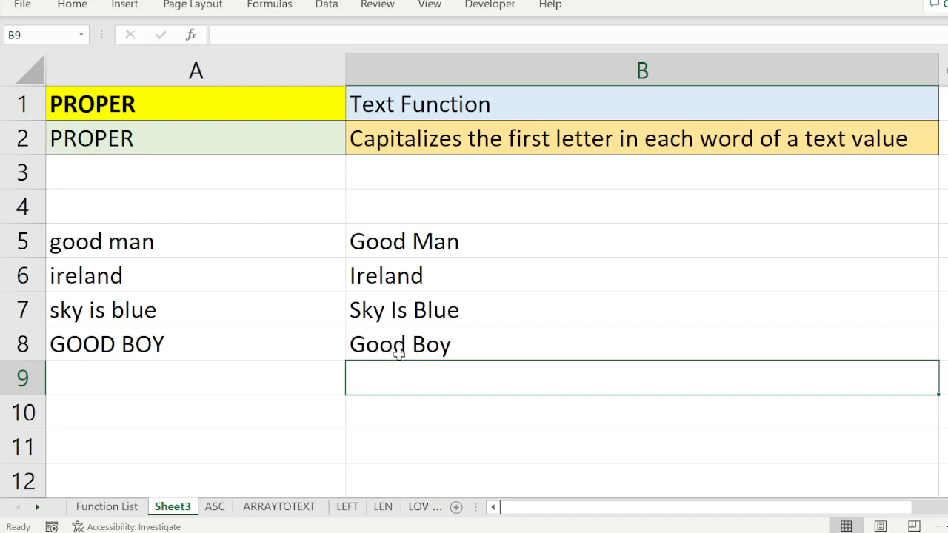
Enter the sample text "goodboy" in cell A9, in lowercase and without a space.
left_click(167, 383)
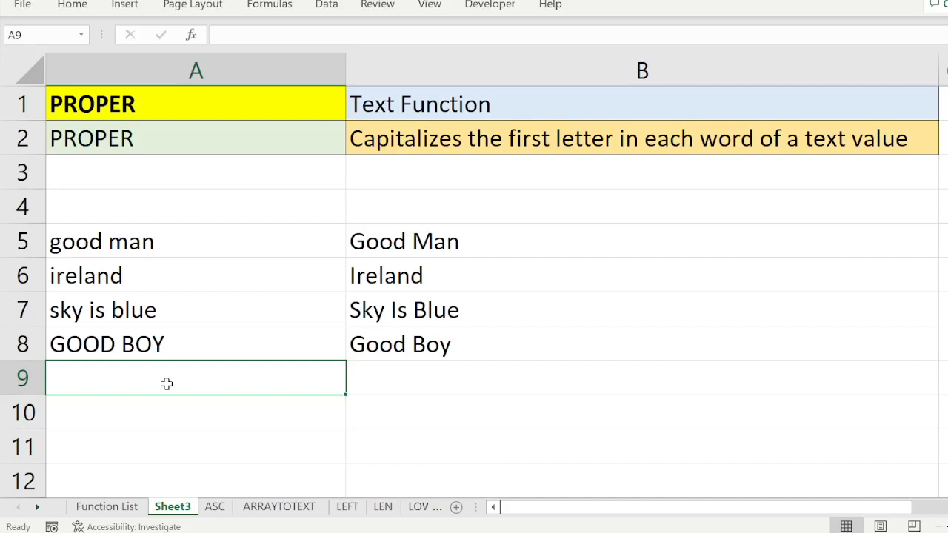
type("Goo")
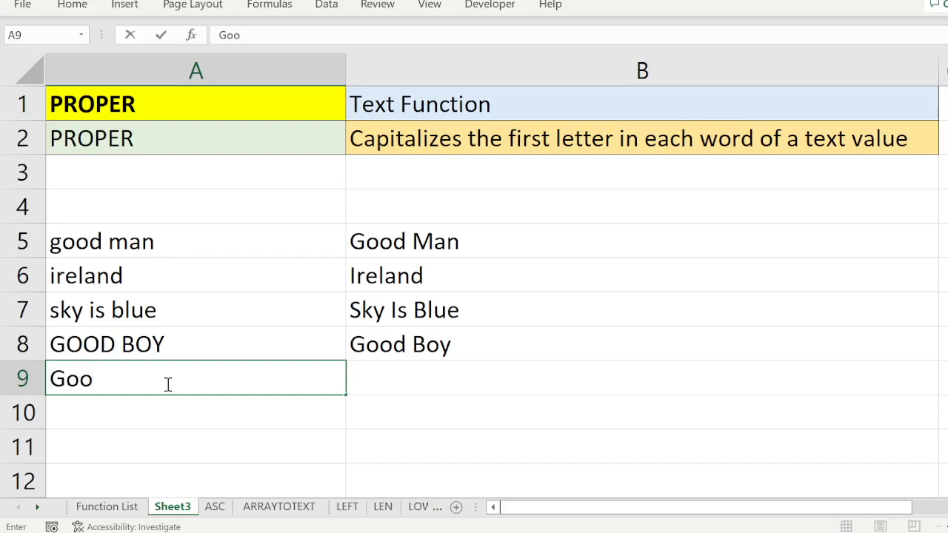
key("BackSpace")
key("BackSpace")
key("BackSpace")
type("good")
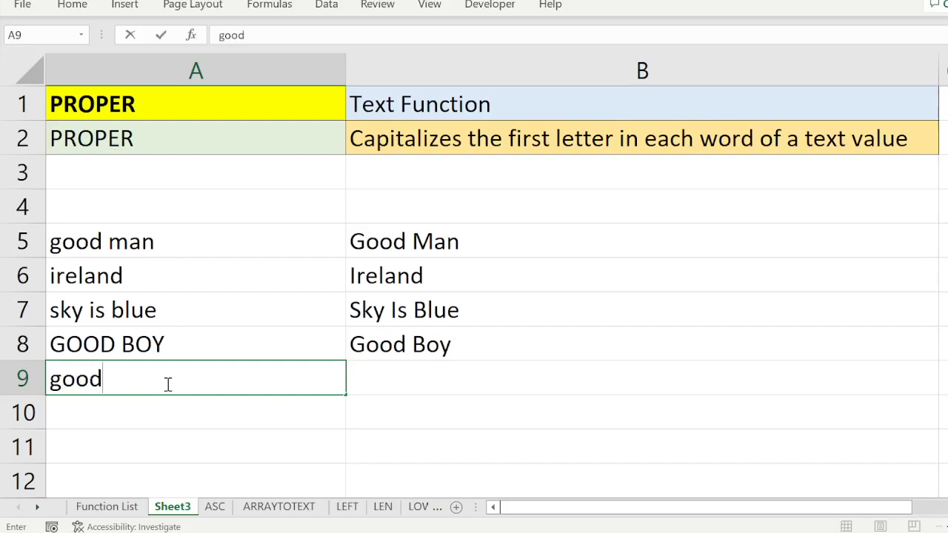
type("boy")
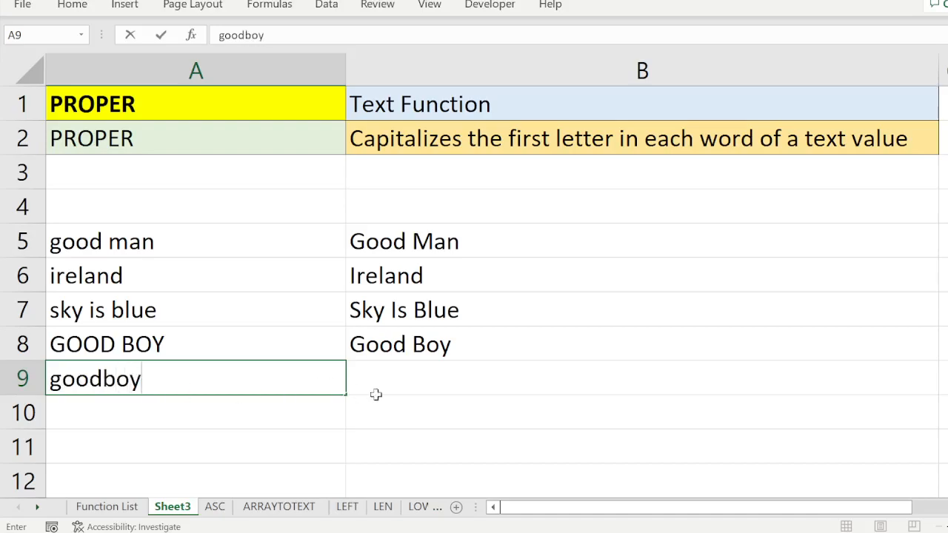
Enter the formula =proper(A9) in cell B9 to convert the unspaced text to proper case.
left_click(404, 383)
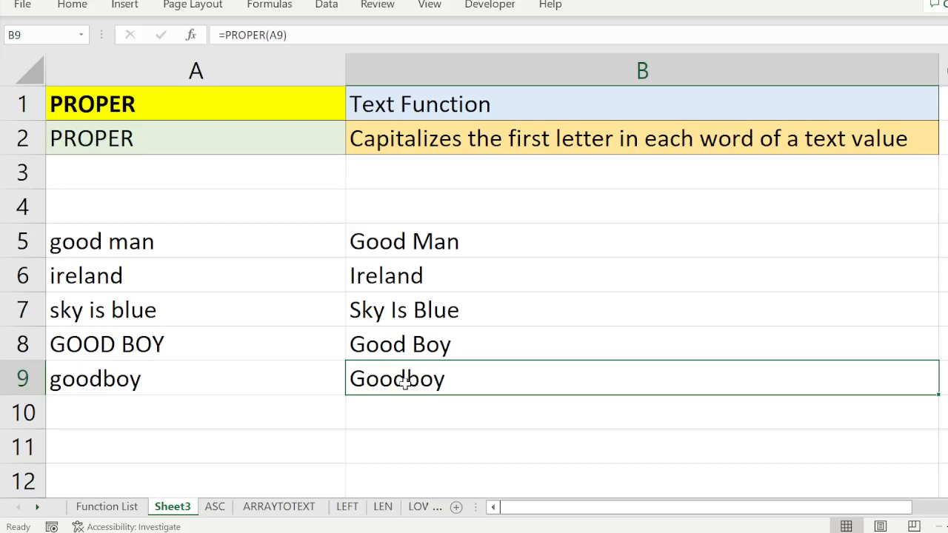
type("=proper(")
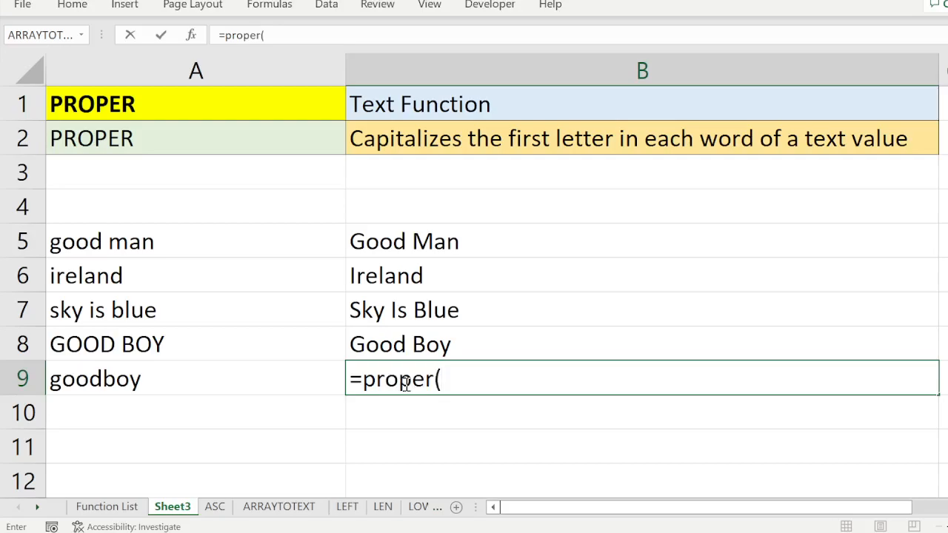
left_click(214, 373)
type(")")
key("Return")
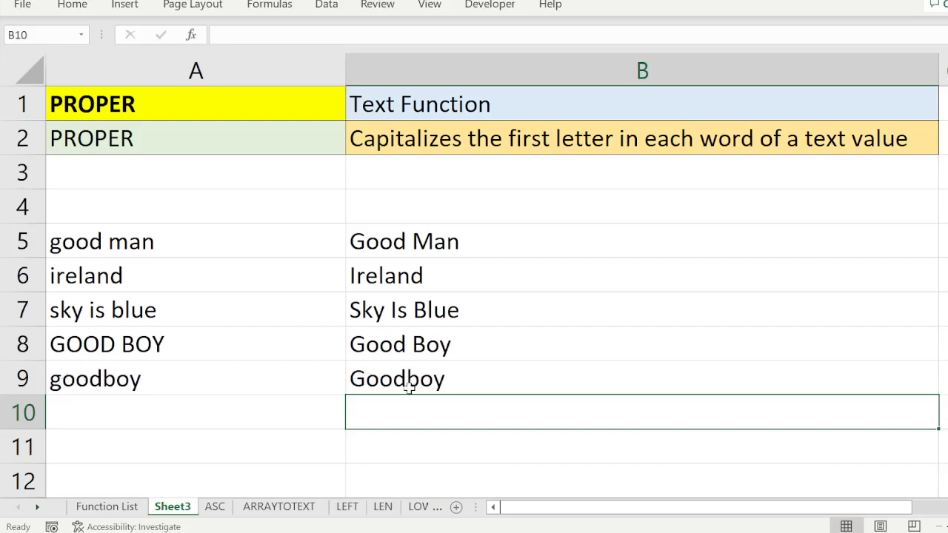
Insert a space between the two words in cell A9 so the sample text reads "good boy".
double_click(106, 382)
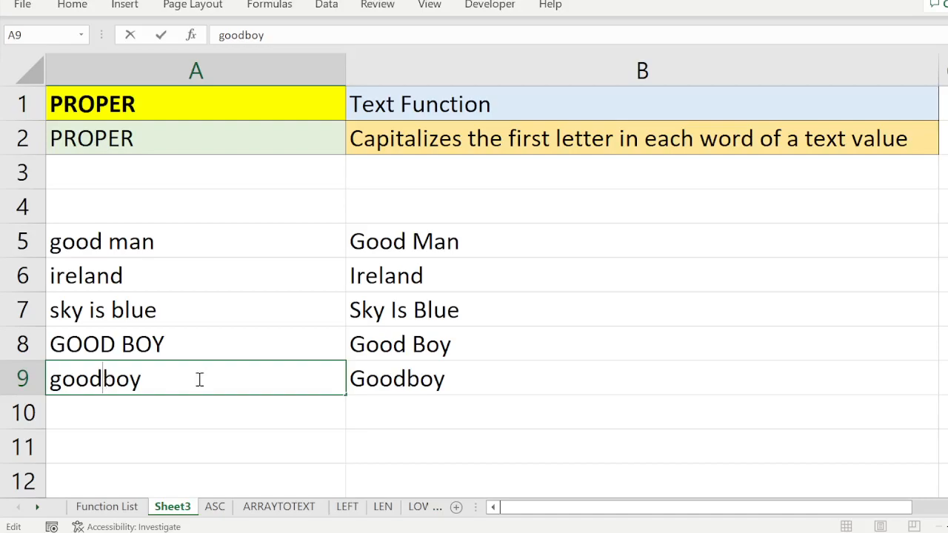
key("Return")
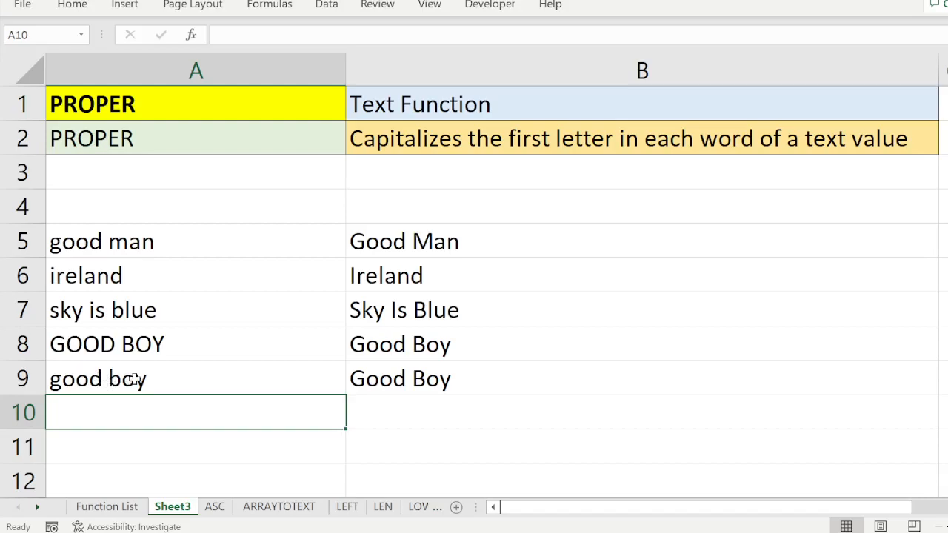
left_click(106, 378)
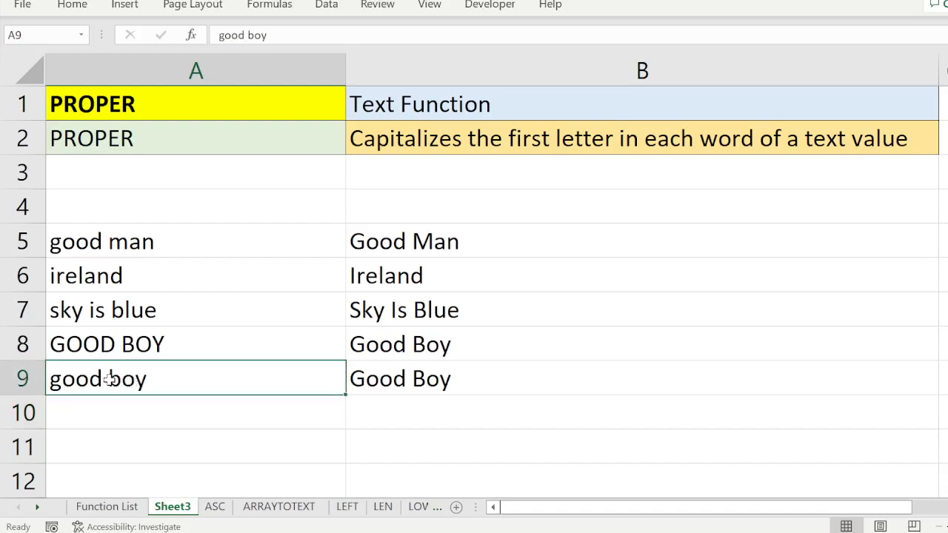
Remove both spaces from the sample text in cell A7 so it reads "skyisblue".
double_click(86, 313)
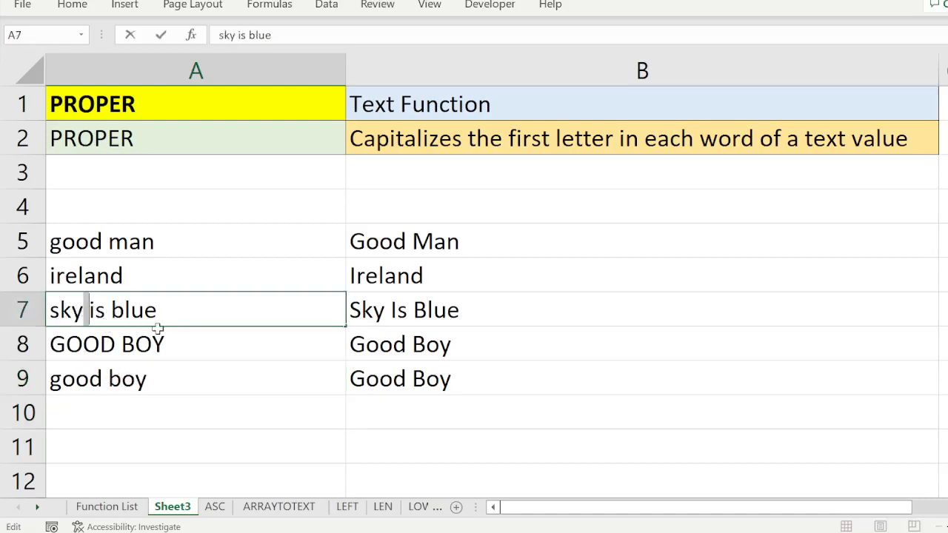
key("BackSpace")
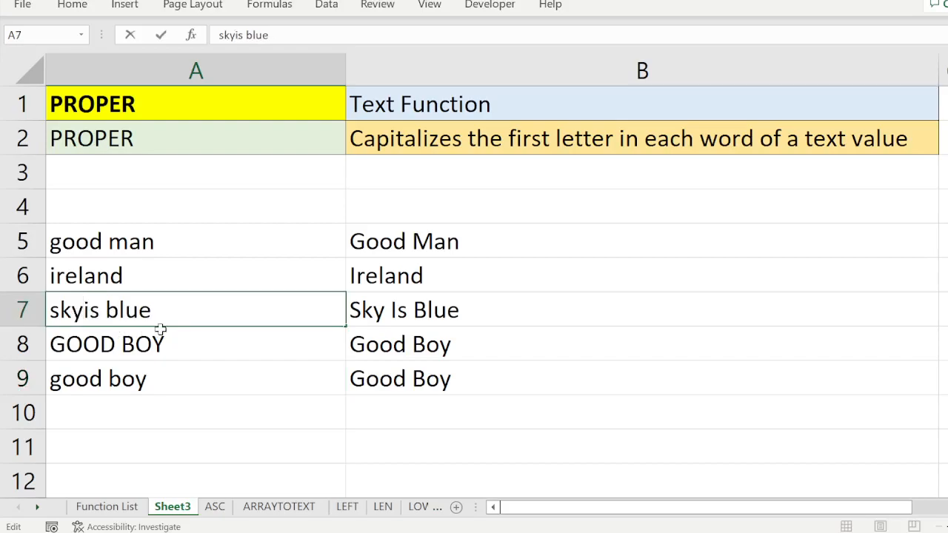
left_click(242, 385)
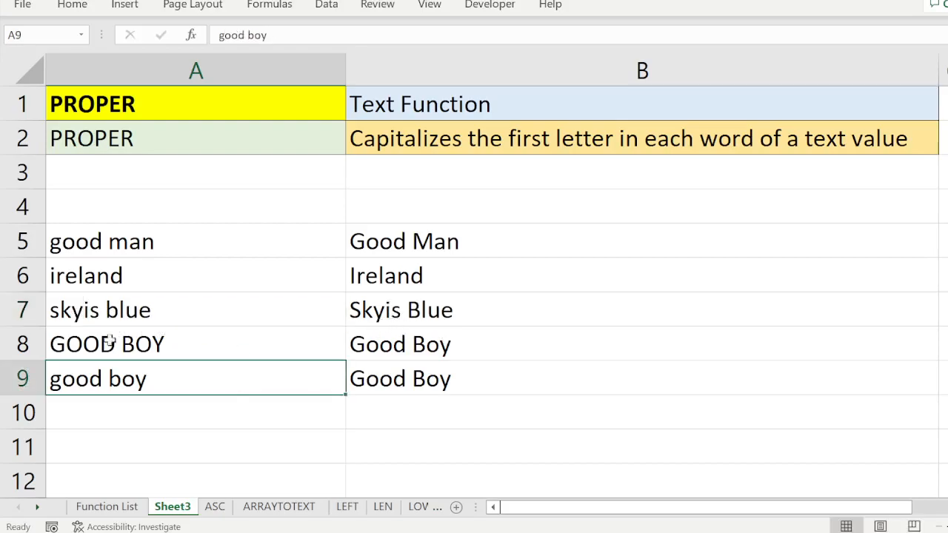
double_click(109, 310)
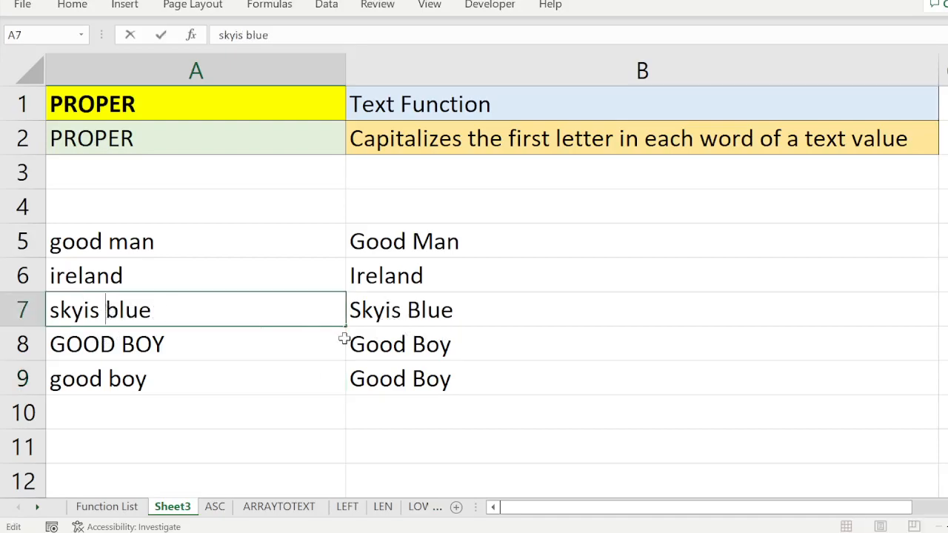
key("BackSpace")
key("Return")
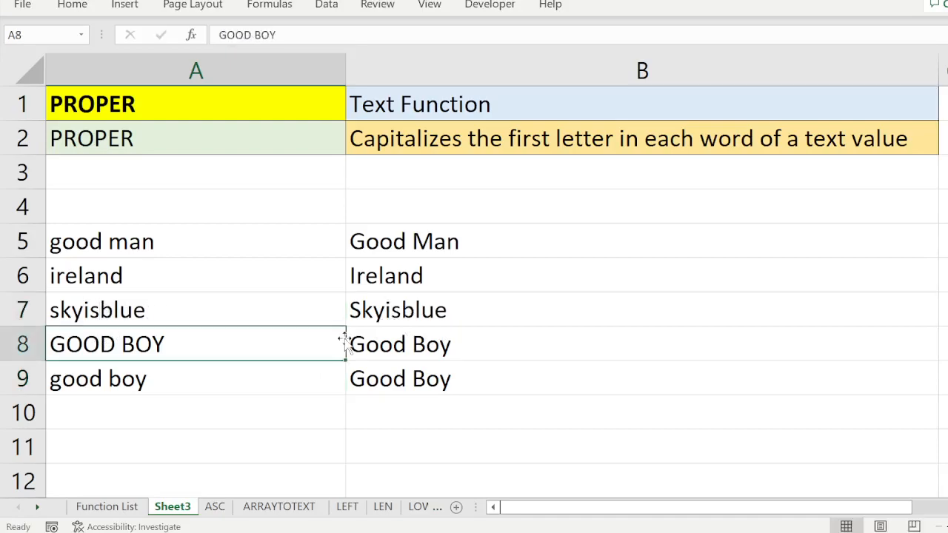
left_click(163, 314)
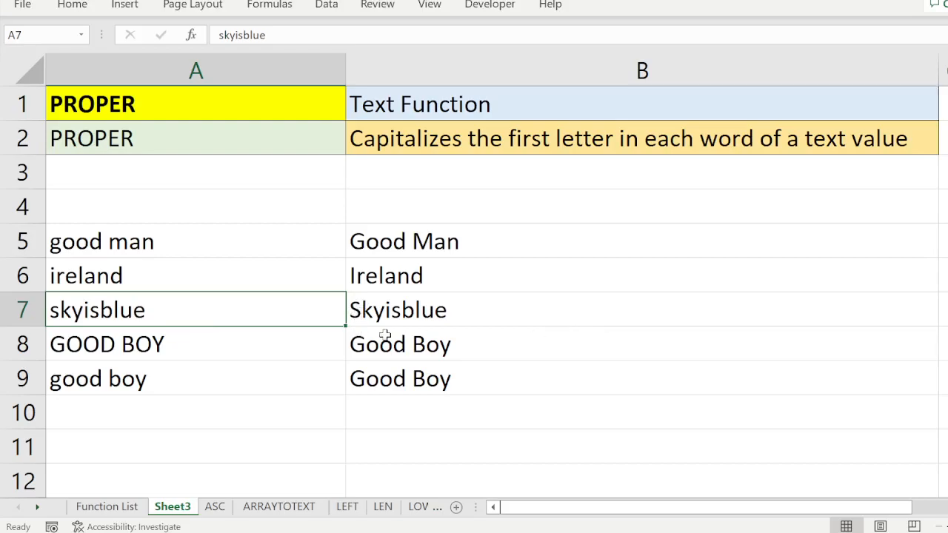
left_click(121, 381)
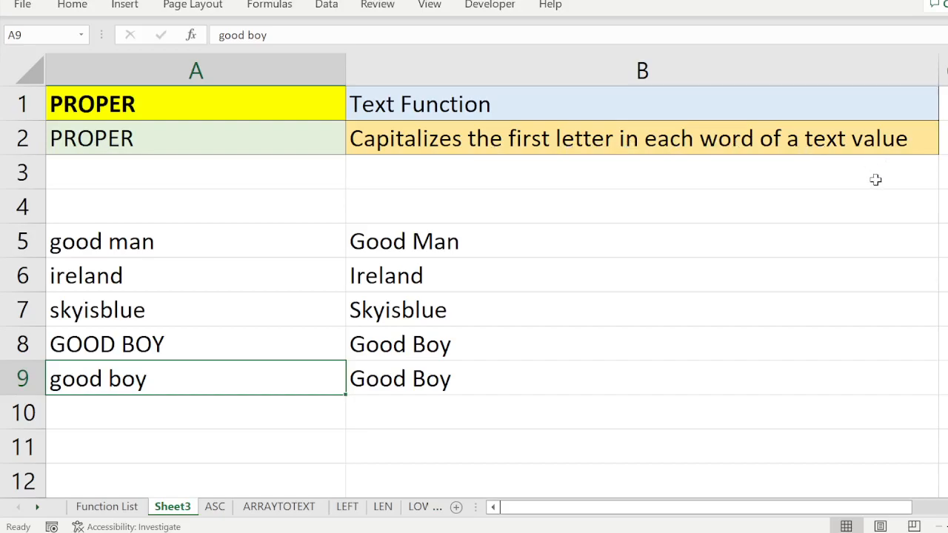
left_click(944, 104)
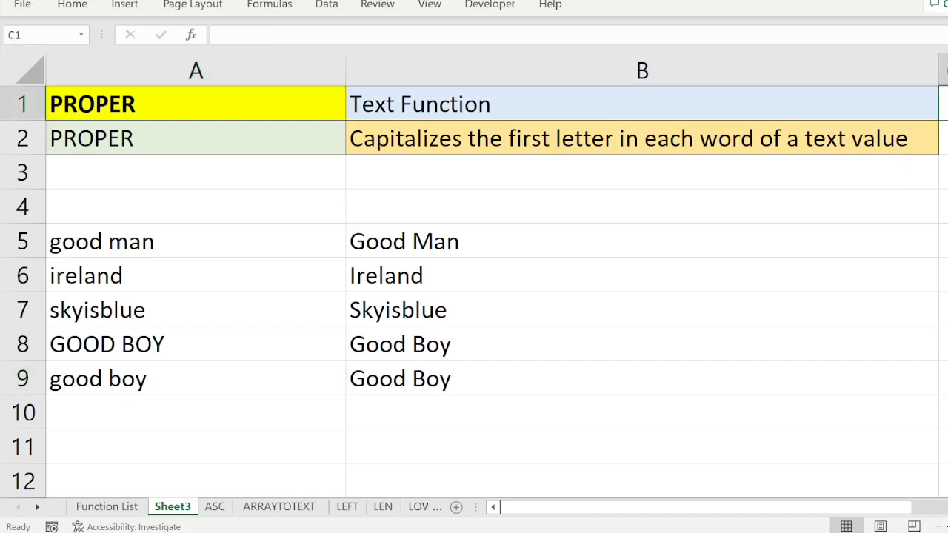